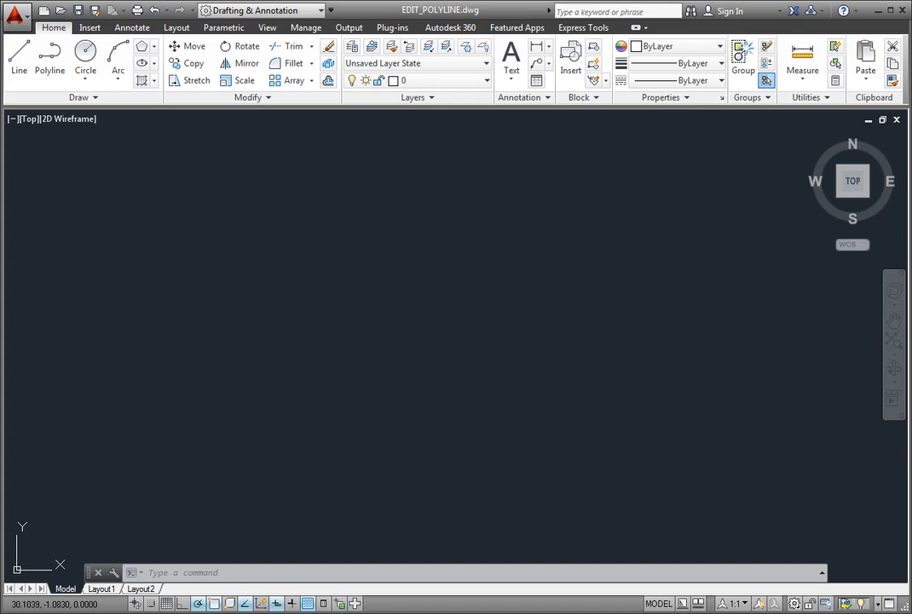
Draw a stepped open outline of seven connected horizontal and vertical lines, starting at the lower end of the tall left edge
left_click(17, 67)
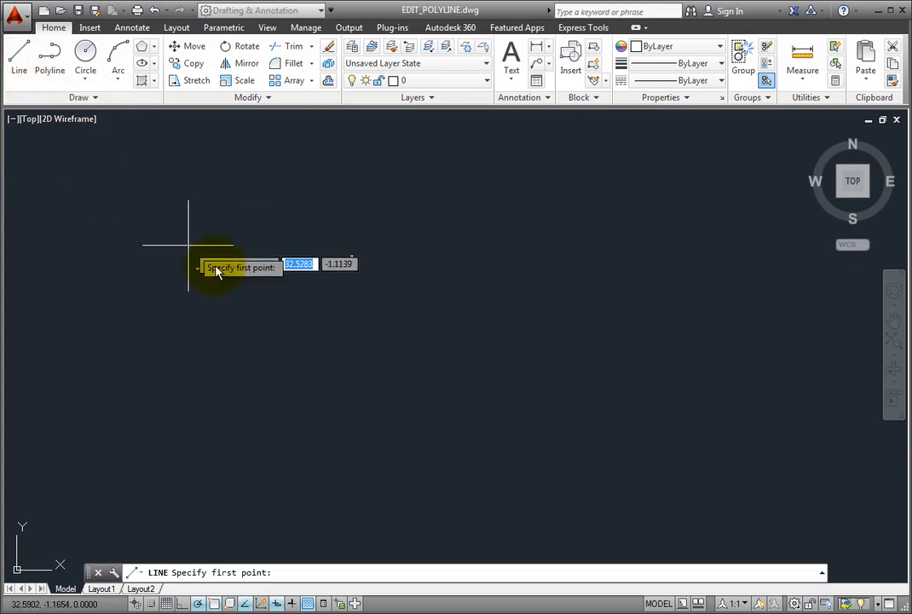
left_click(276, 468)
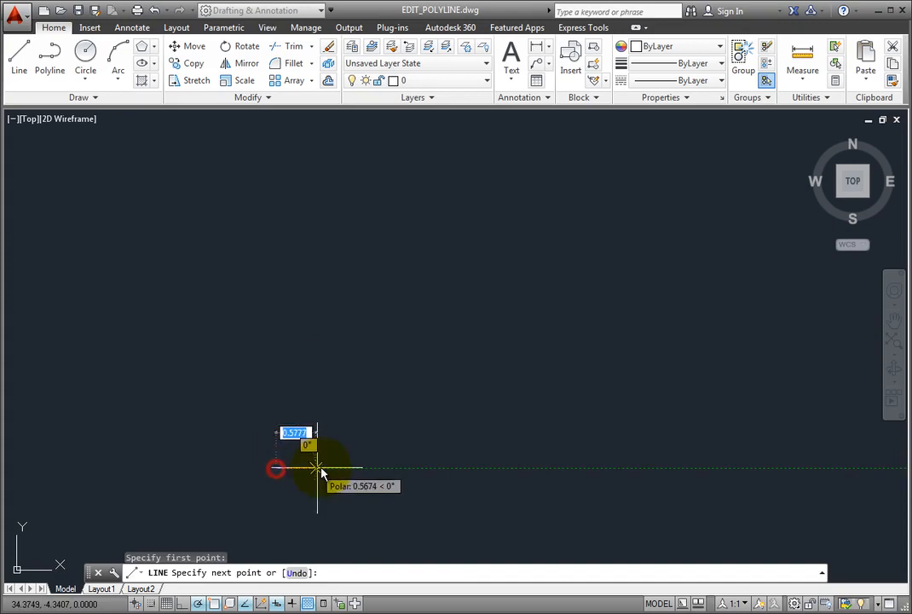
left_click(276, 263)
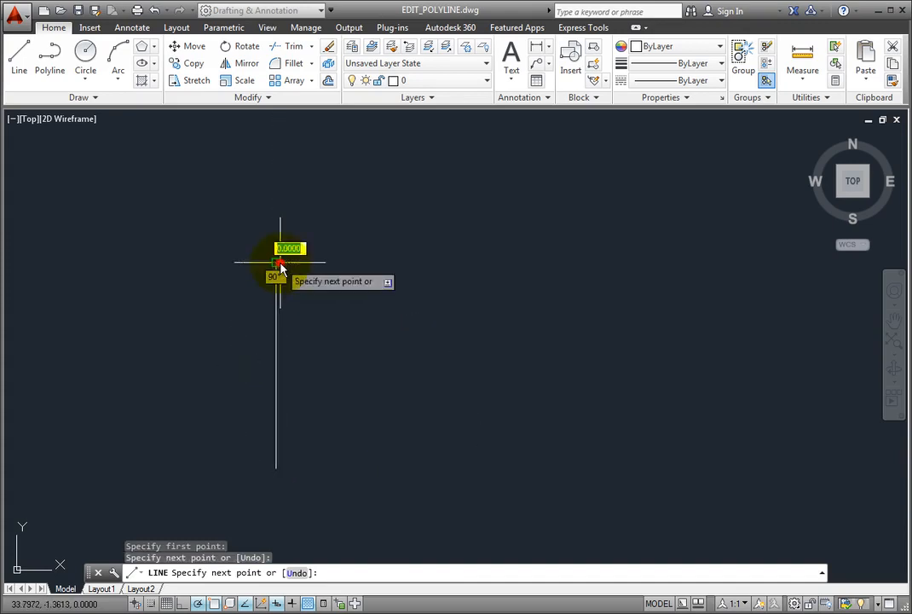
left_click(469, 262)
left_click(469, 350)
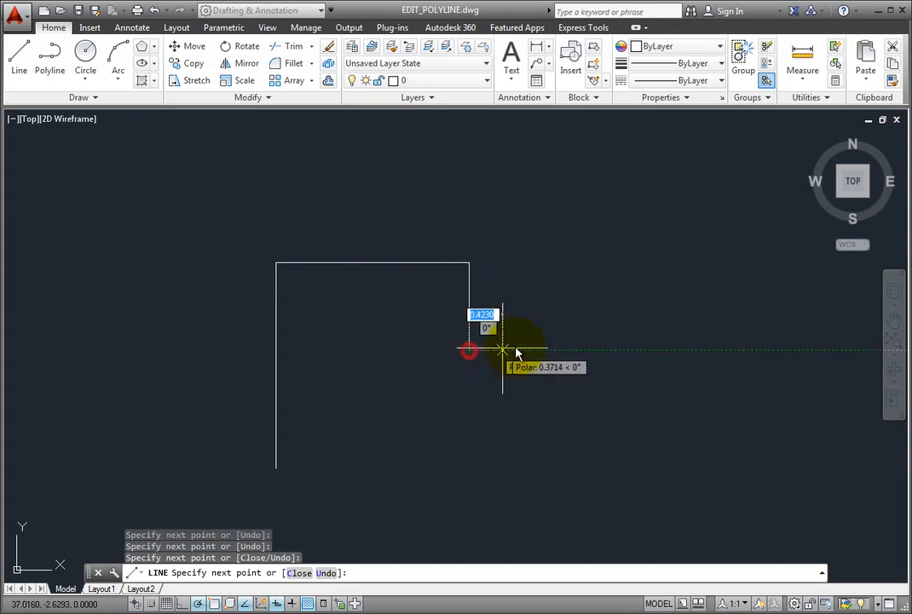
left_click(560, 350)
left_click(559, 310)
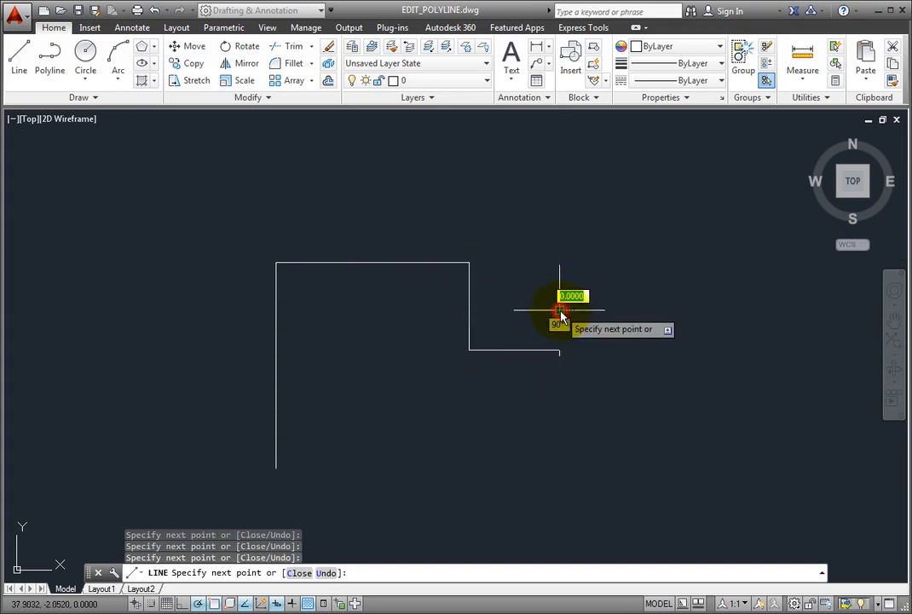
left_click(623, 312)
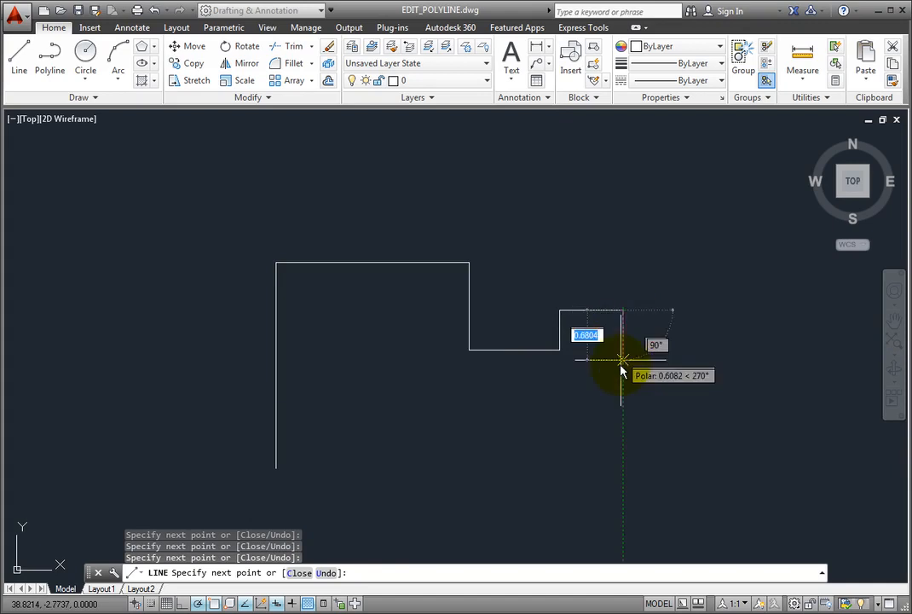
left_click(619, 404)
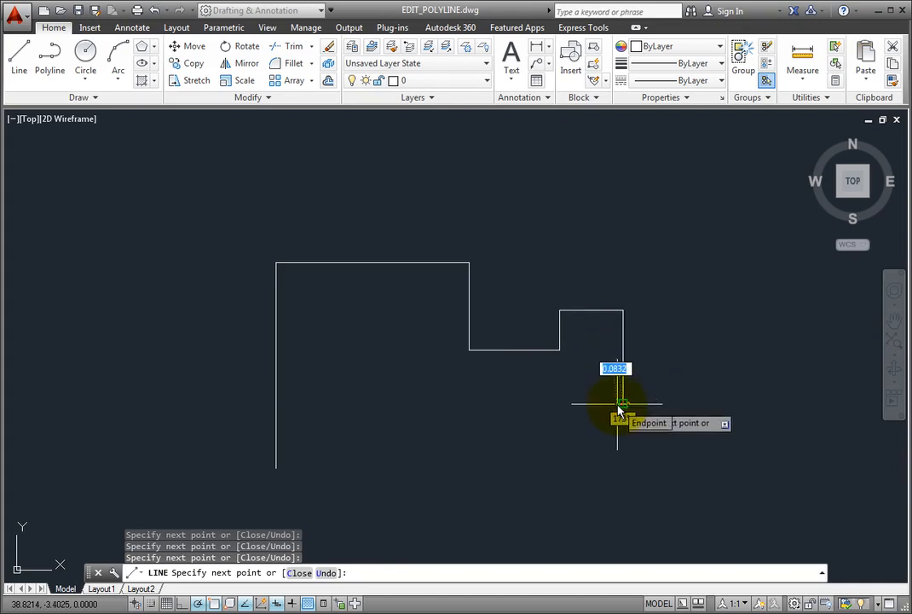
key("Return")
Close the outline with an arc curving down and left from the right edge's lower end, and a line to the left edge's lower end
left_click(118, 58)
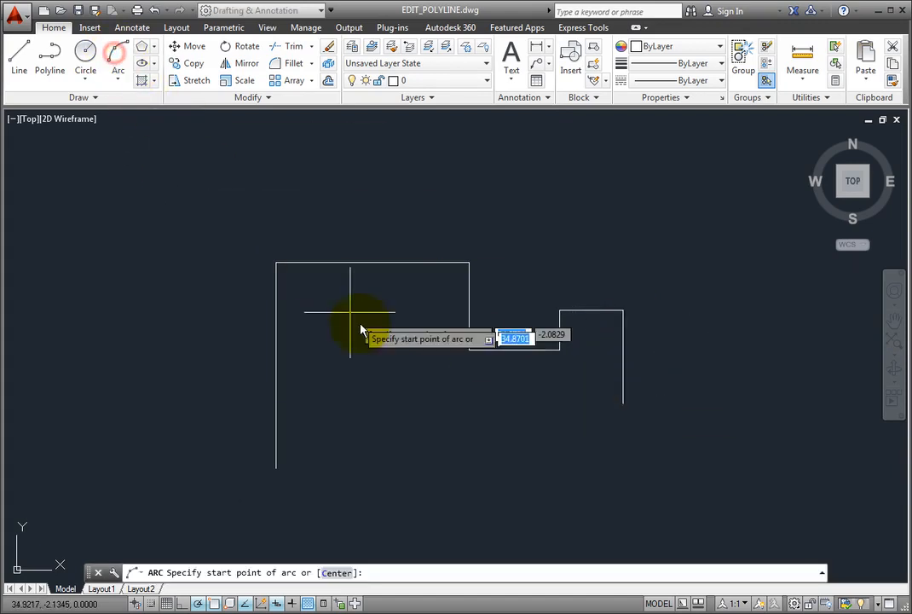
left_click(624, 403)
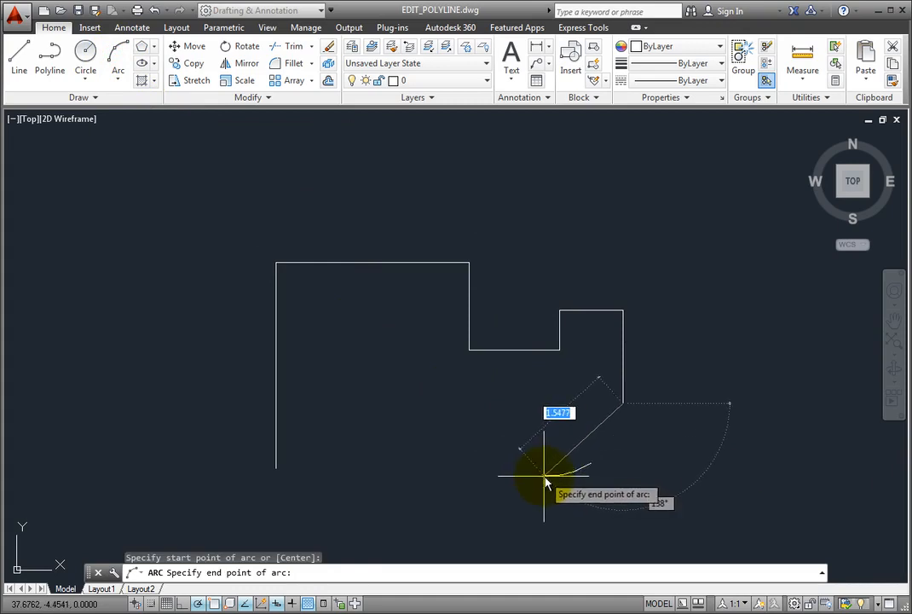
left_click(545, 481)
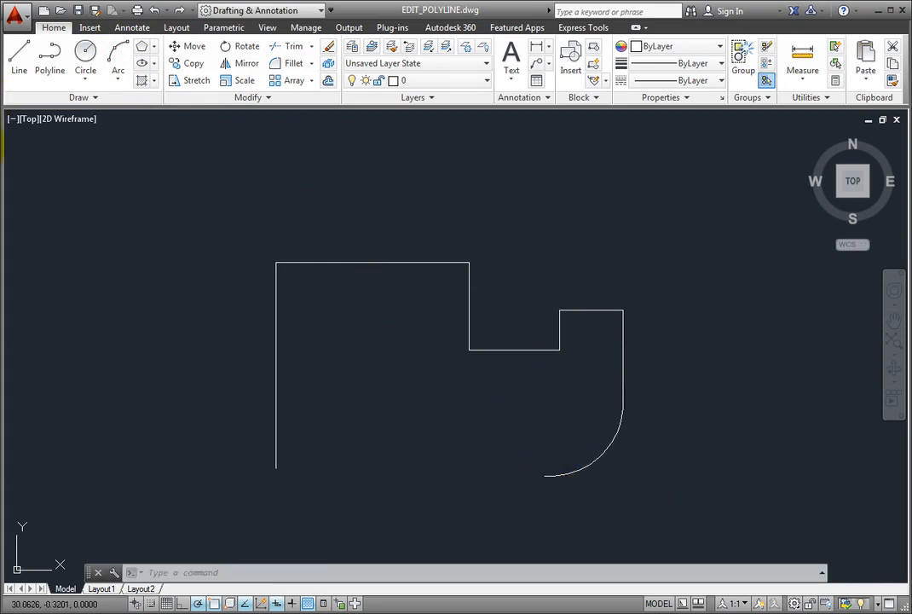
left_click(18, 53)
left_click(545, 480)
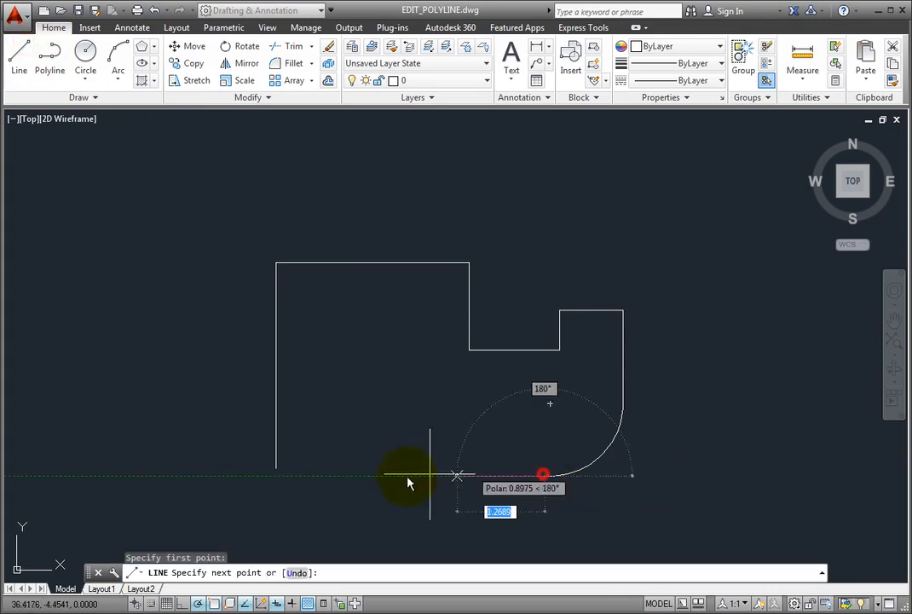
left_click(270, 468)
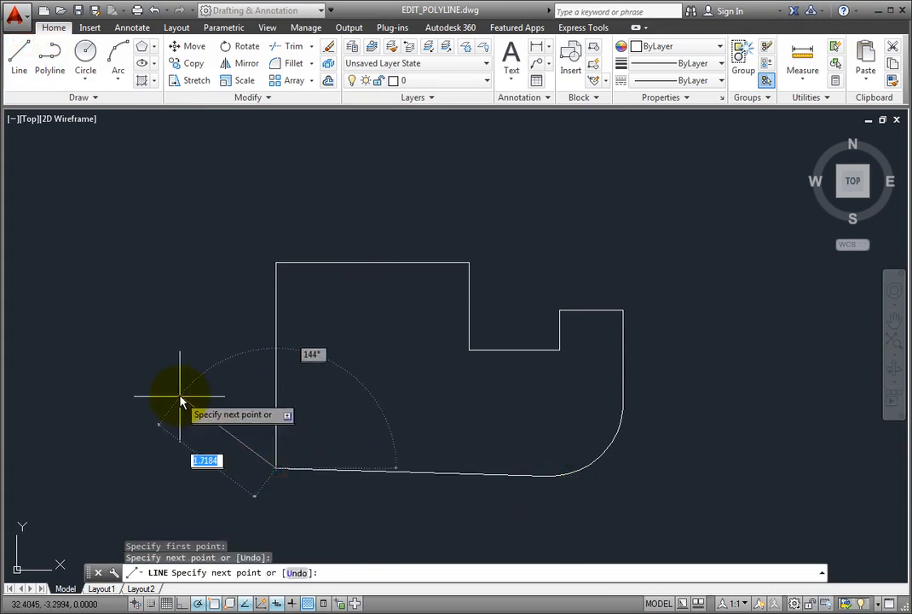
key("Return")
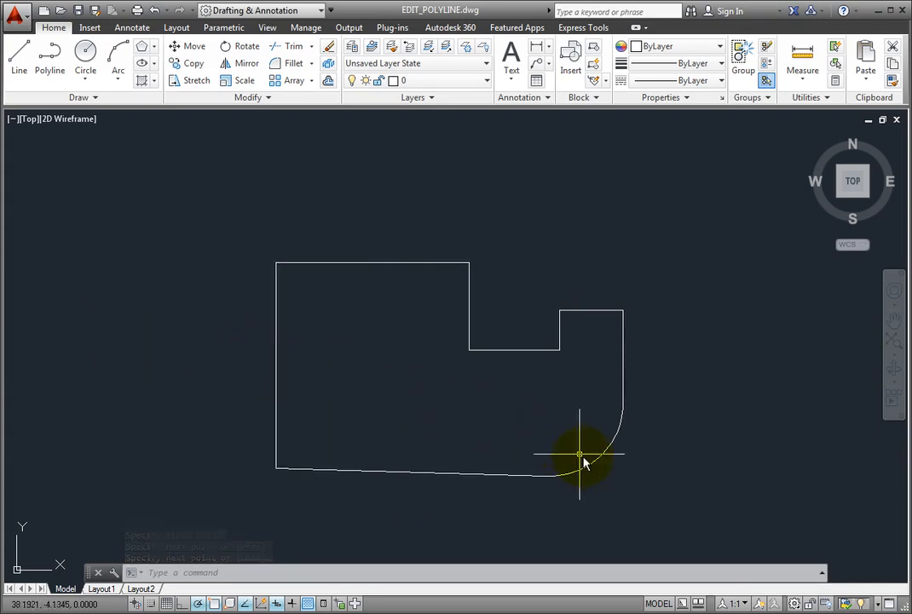
Convert the outline's left vertical line into a polyline with Edit Polyline and set its width to .25
mouse_move(591, 468)
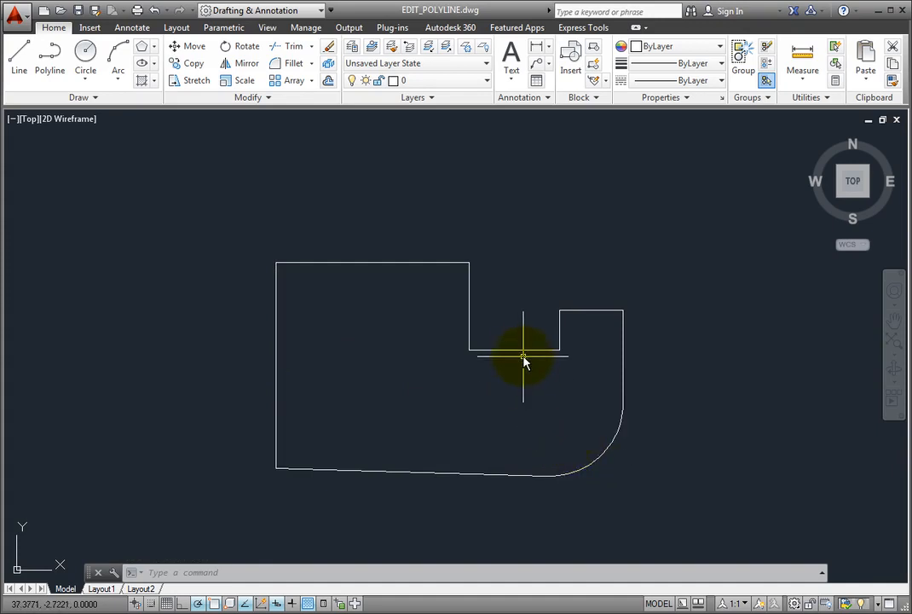
mouse_move(523, 356)
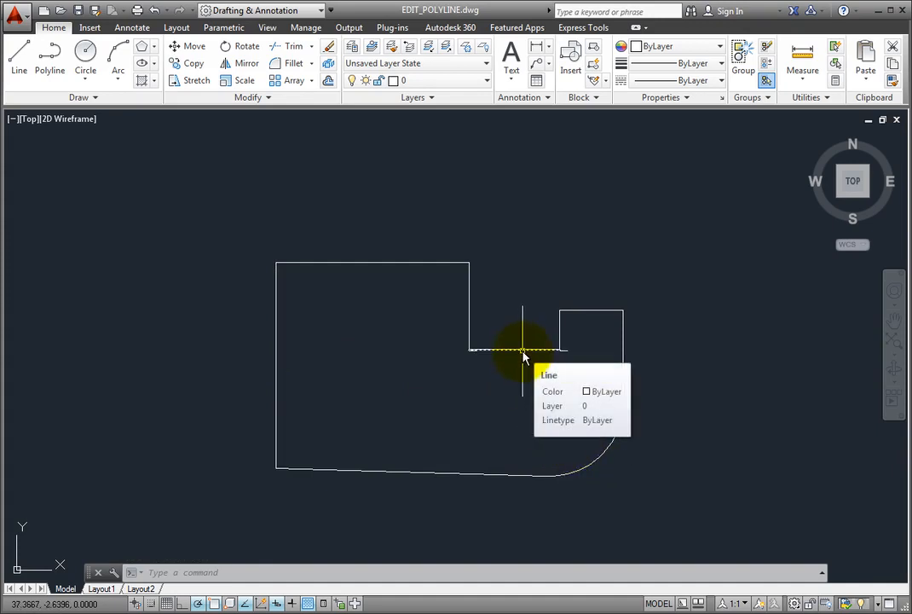
left_click(268, 97)
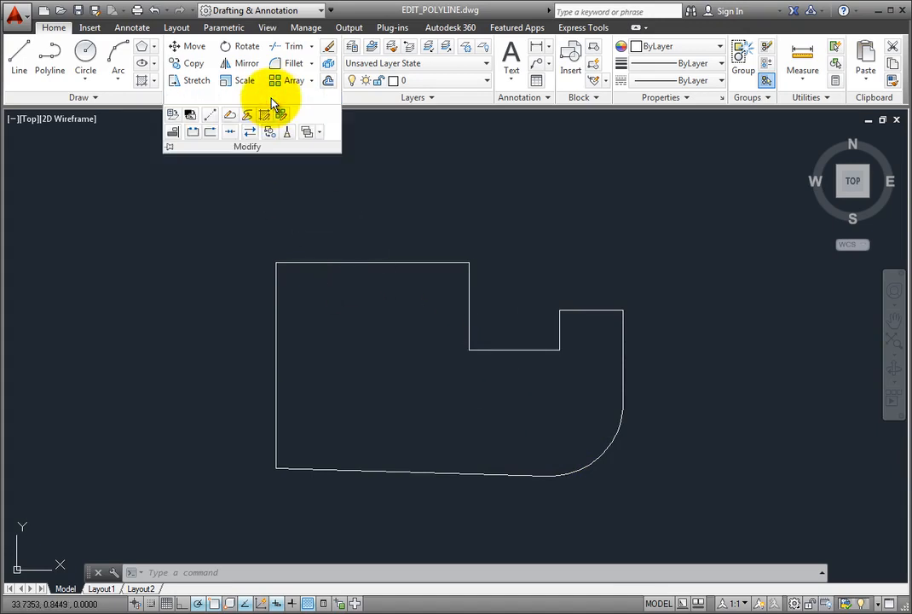
left_click(228, 119)
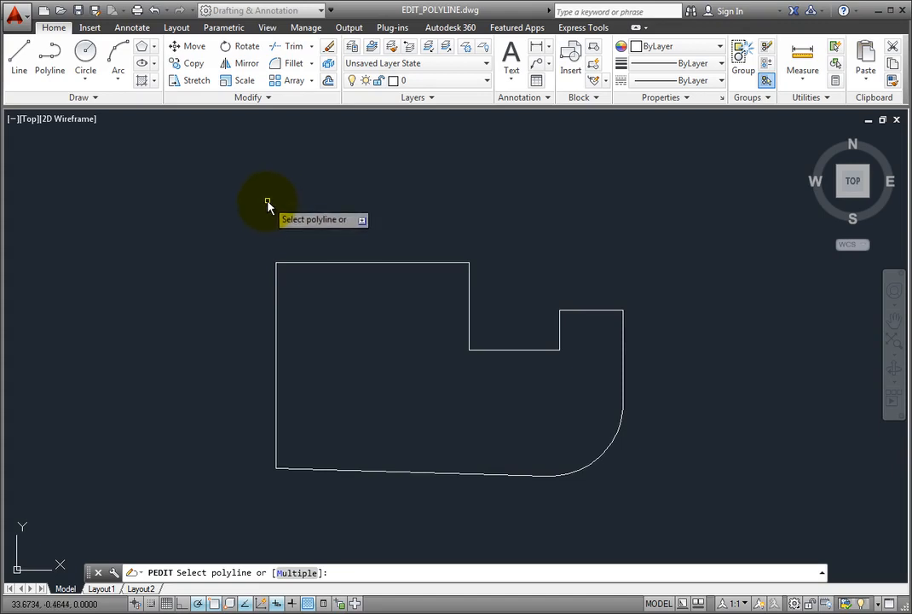
left_click(275, 383)
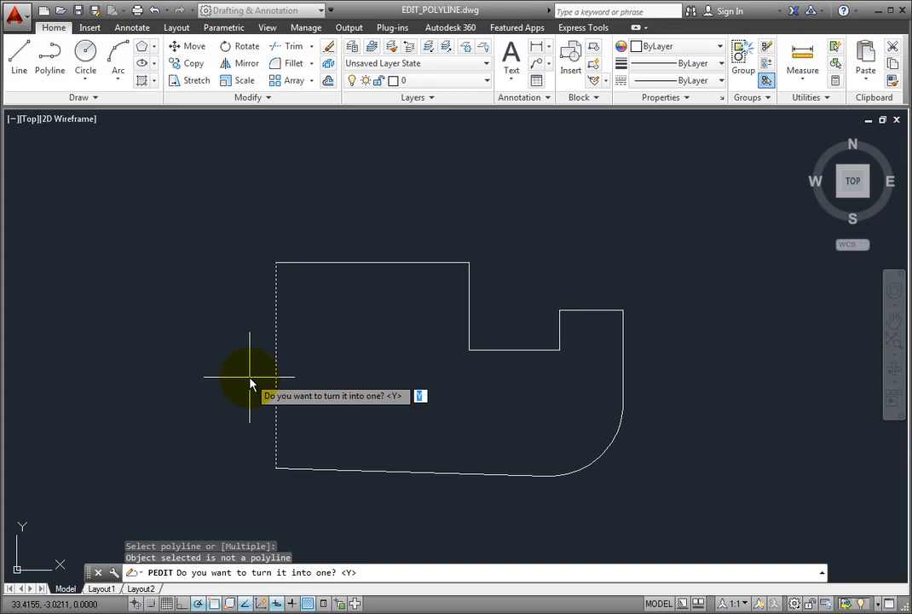
key("Return")
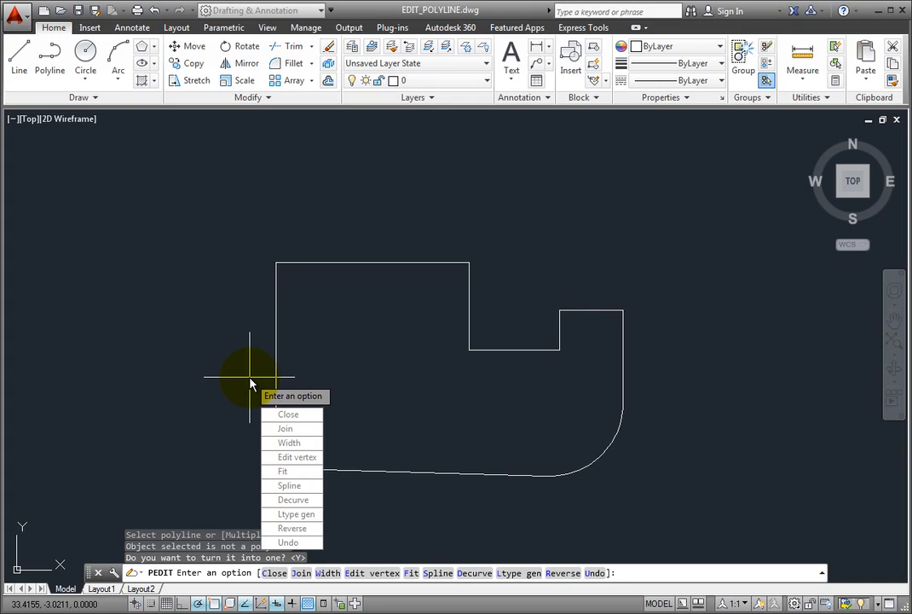
left_click(316, 443)
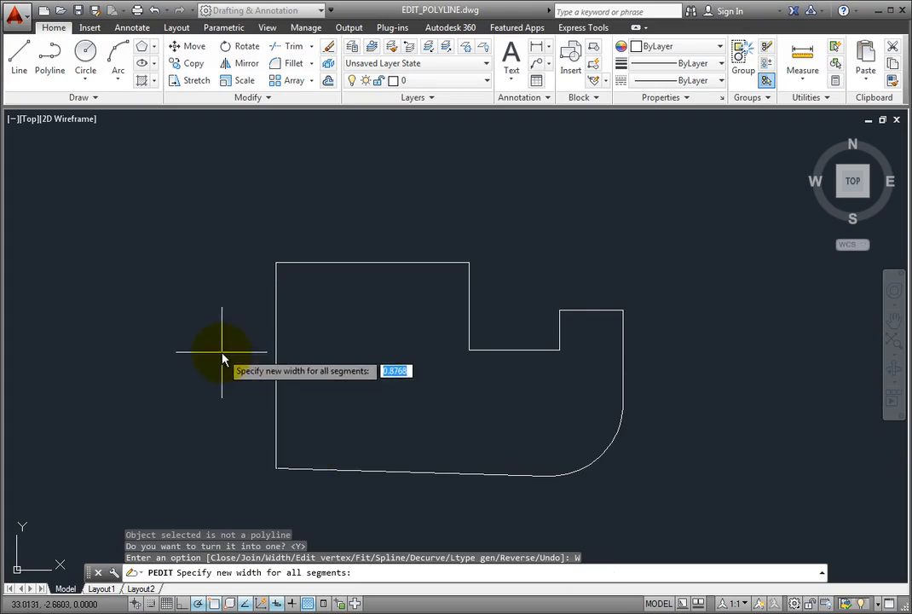
type(".25")
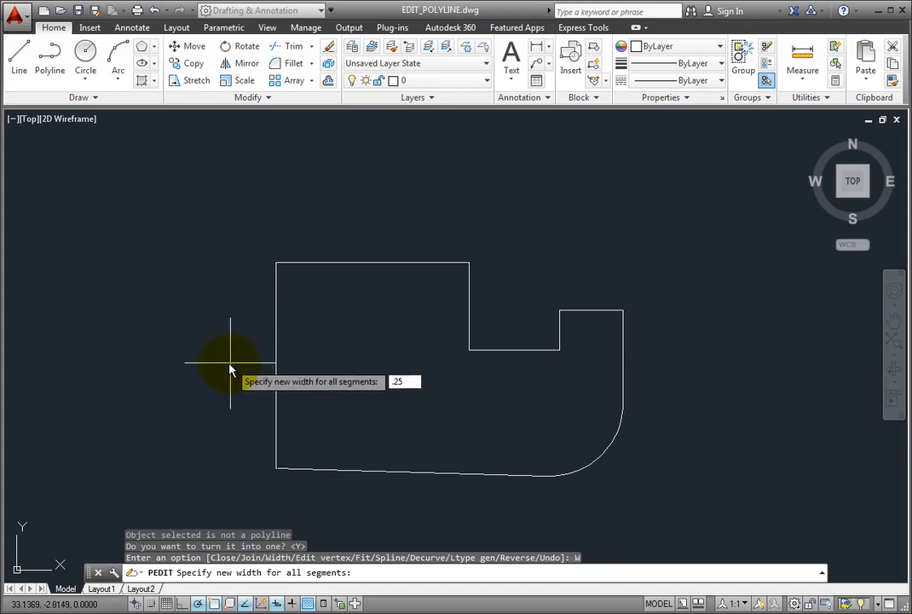
key("Return")
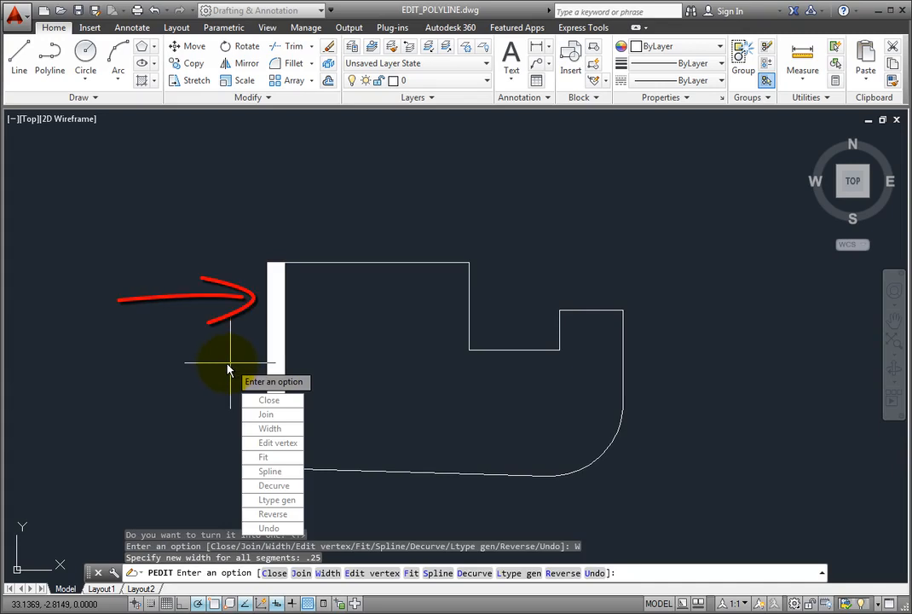
Join all the remaining lines and the arc of the outline to the wide polyline and end the edit
left_click(266, 415)
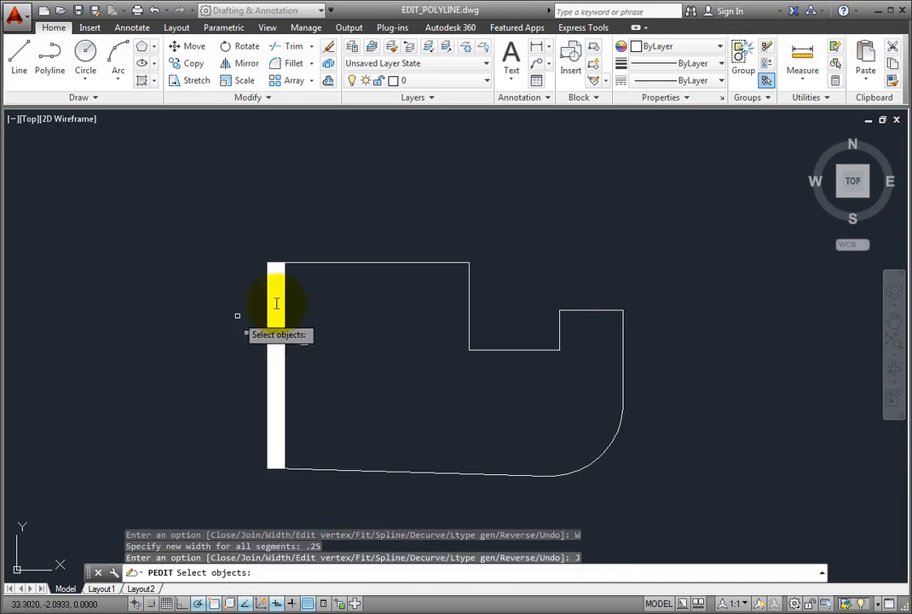
left_click(685, 213)
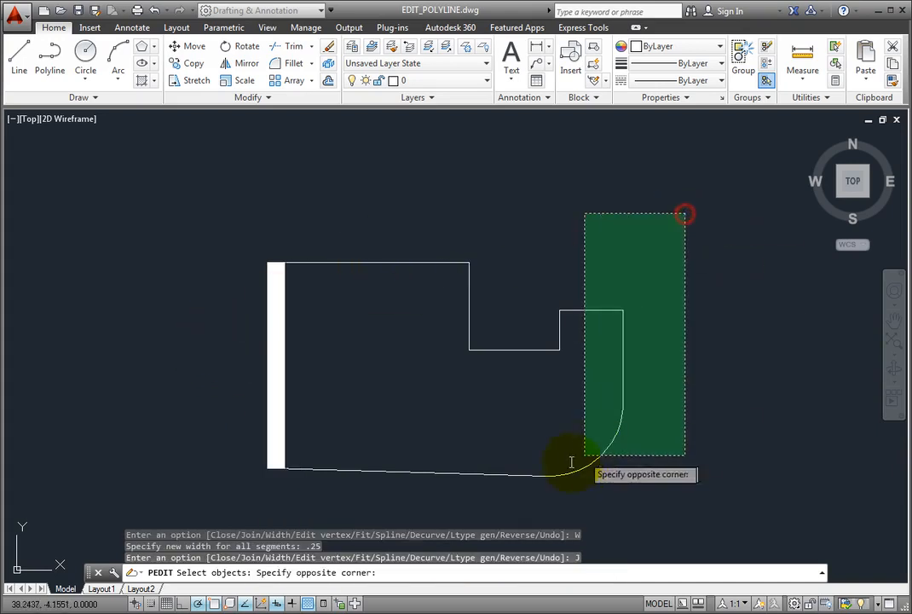
left_click(196, 501)
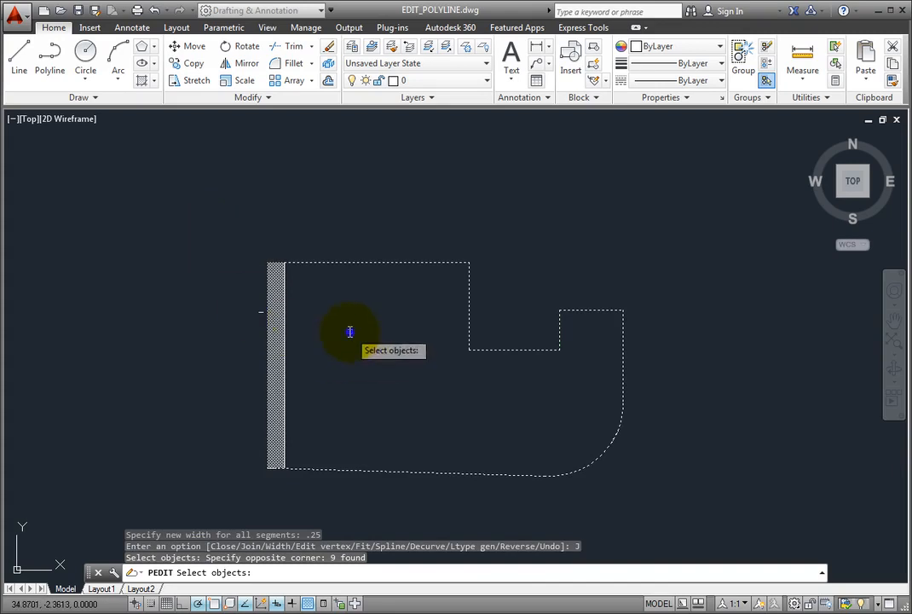
key("Return")
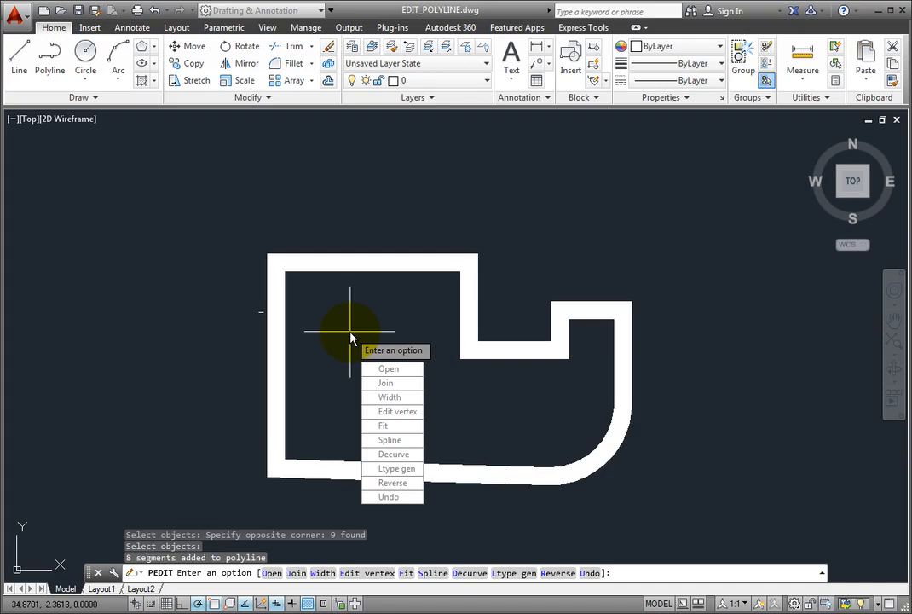
key("Escape")
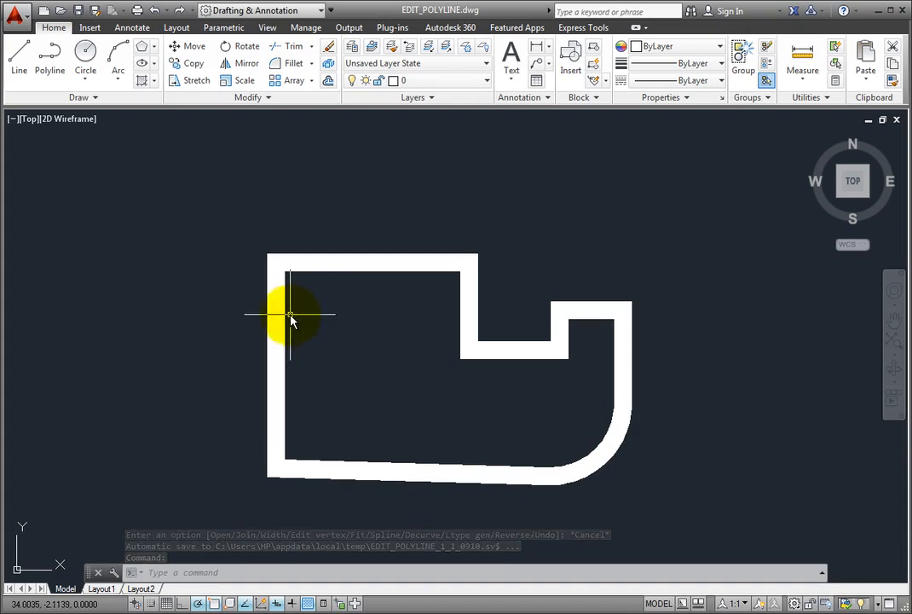
Undo the polyline edit, restoring the outline to separate thin lines and an arc
mouse_move(287, 321)
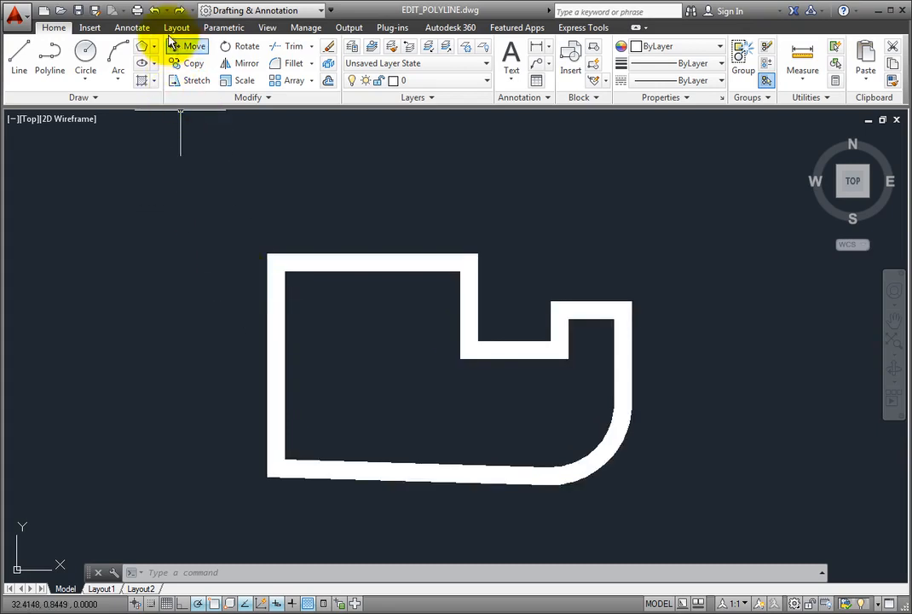
left_click(154, 11)
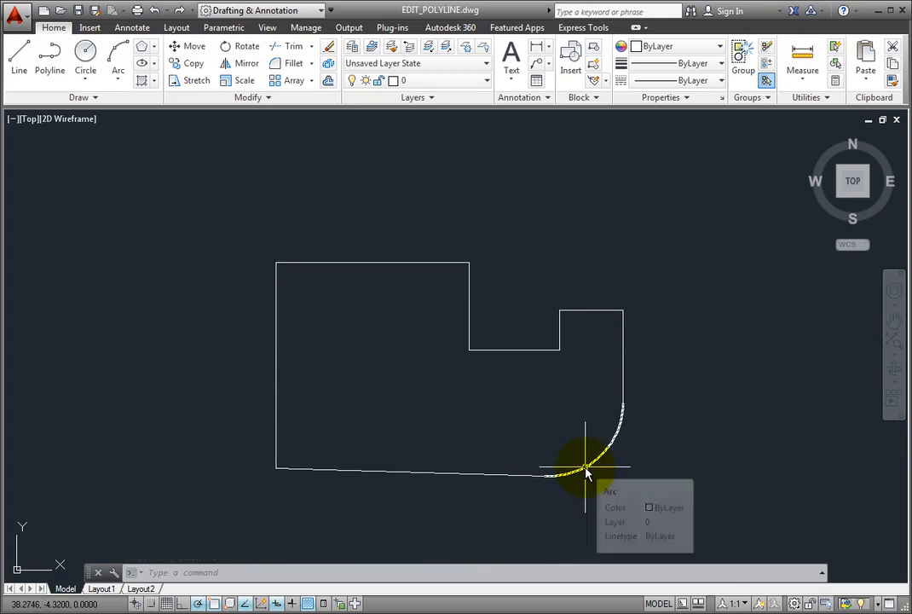
Convert all the outline's lines and its arc to polylines at once using Edit Polyline with the Multiple option
left_click(271, 99)
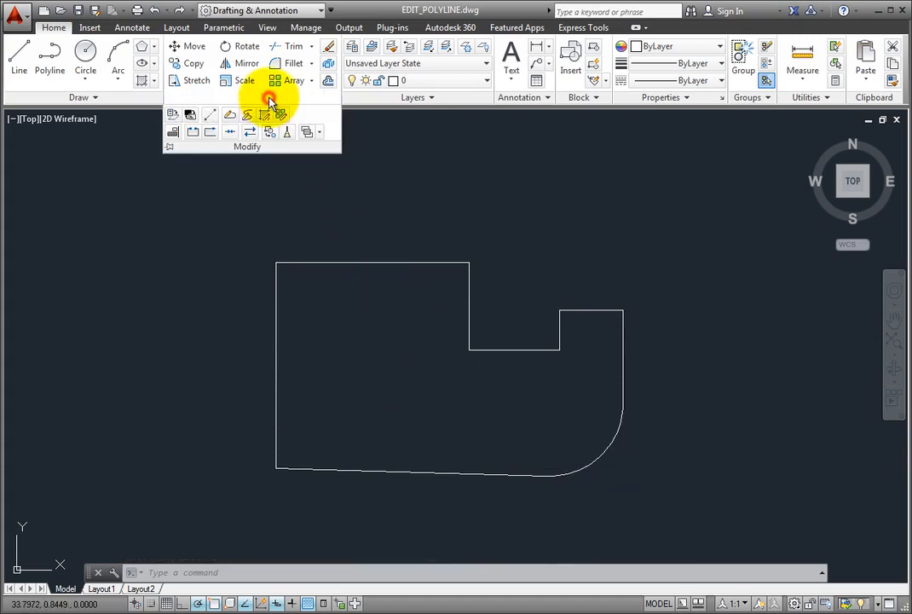
left_click(230, 119)
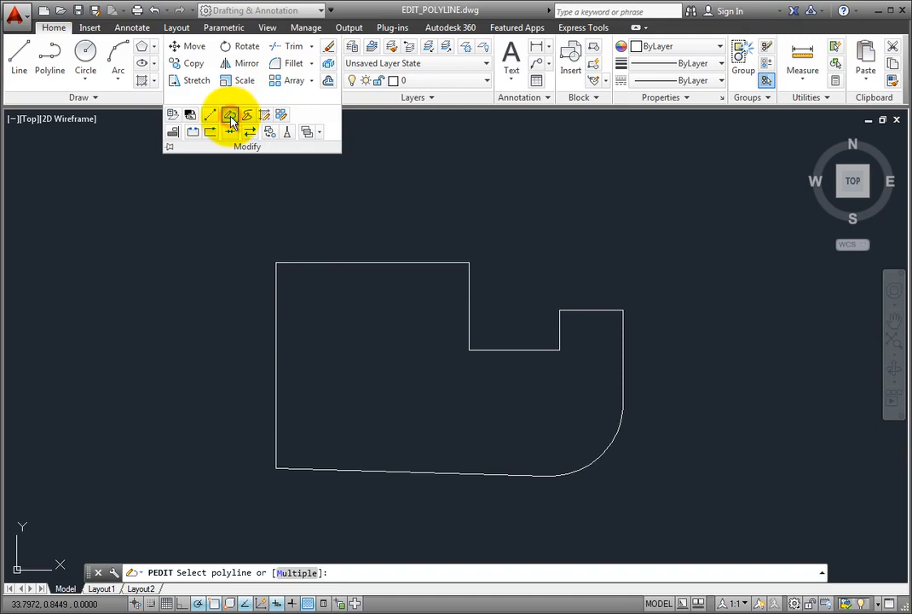
right_click(206, 232)
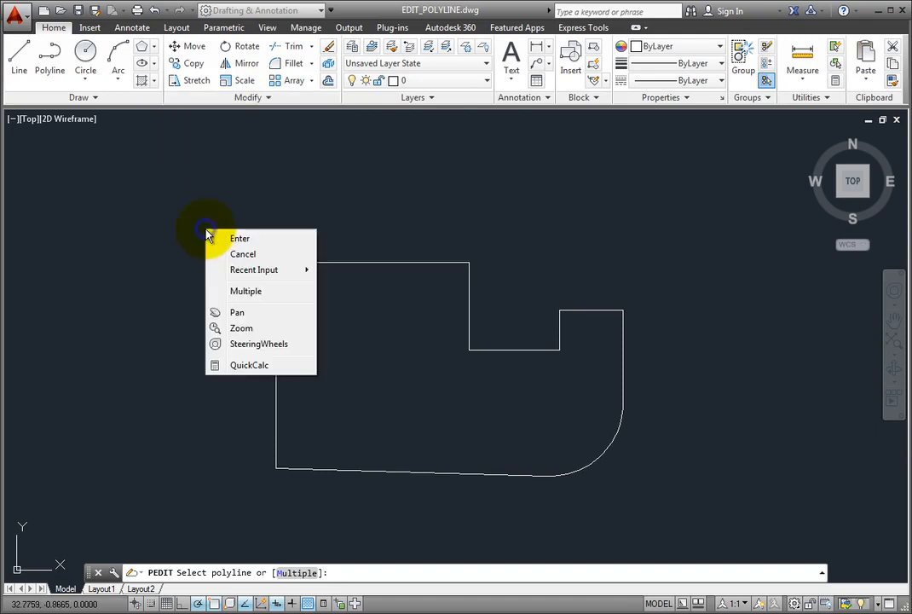
left_click(246, 292)
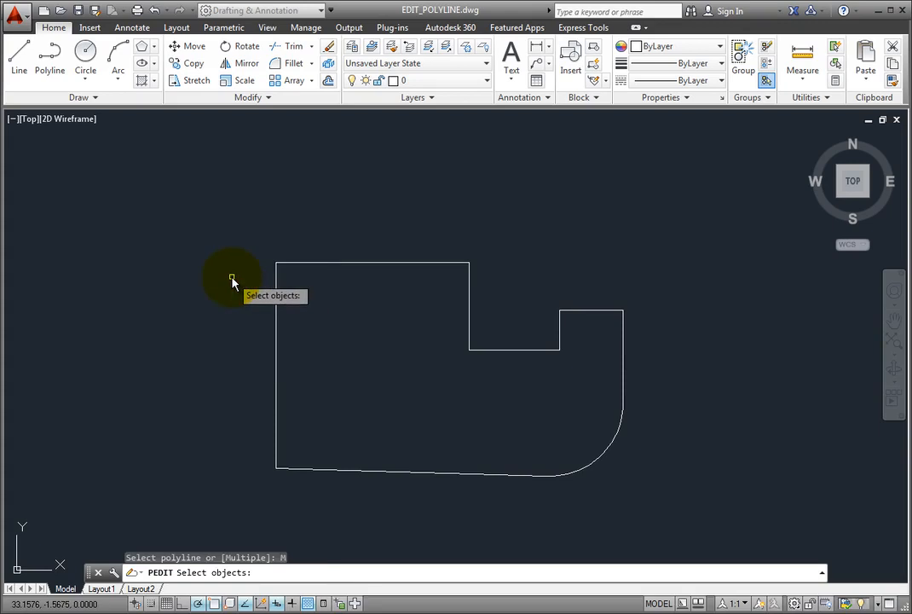
left_click(211, 221)
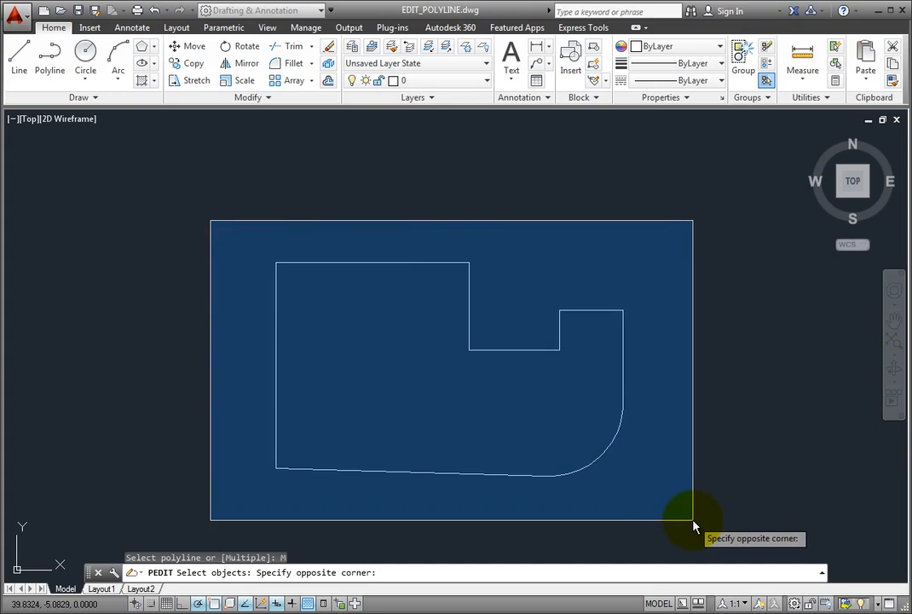
left_click(693, 522)
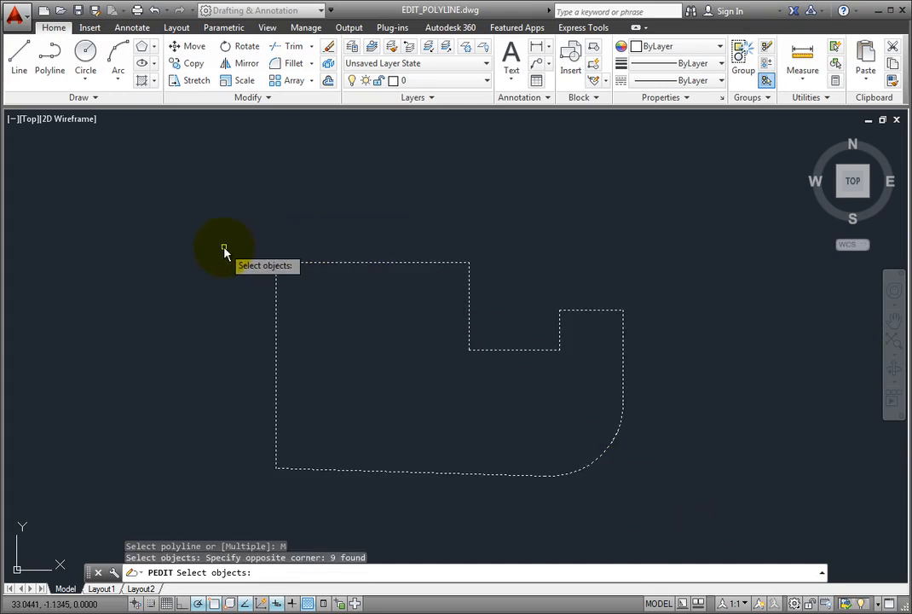
key("Return")
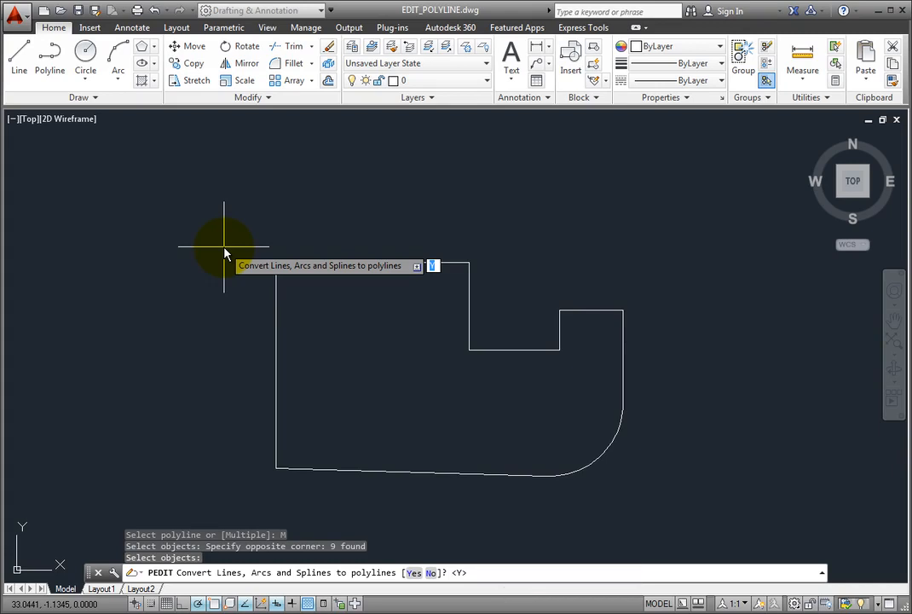
key("Return")
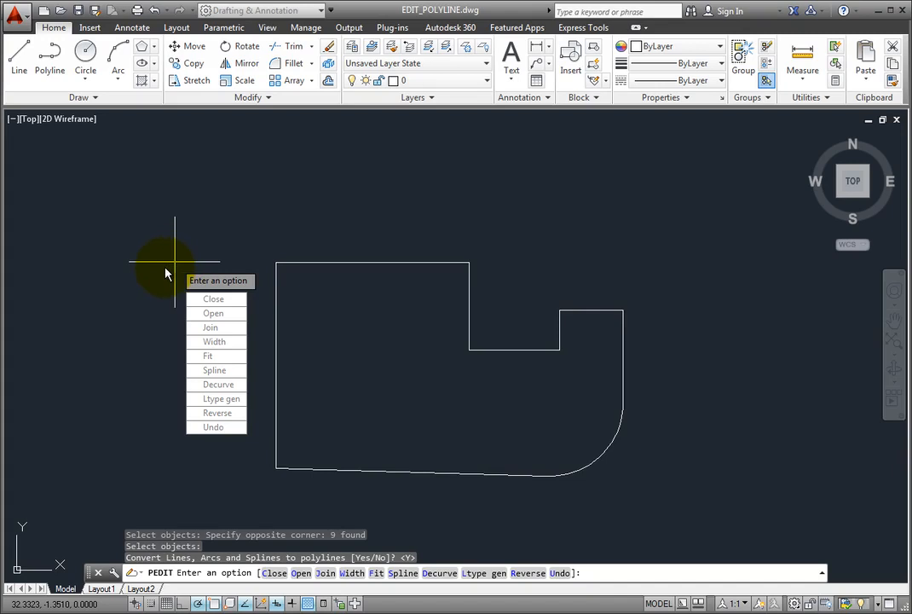
Set the width of all the converted outline segments to .5
left_click(231, 341)
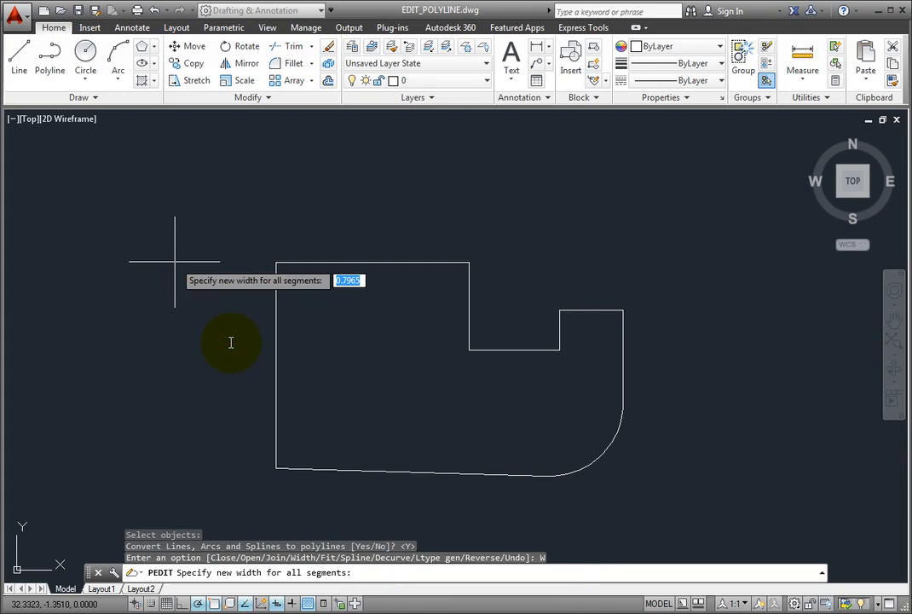
type(".5")
key("Return")
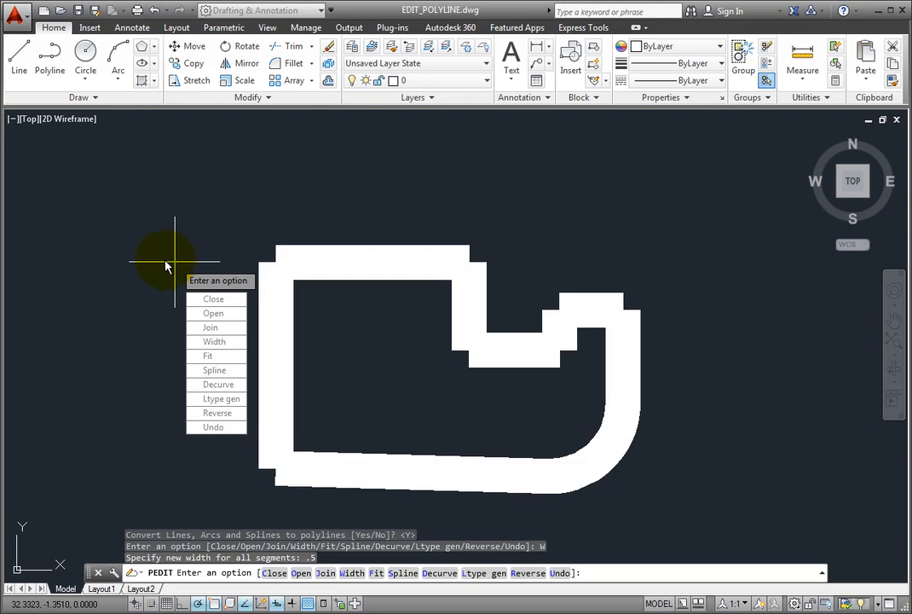
Join the wide segments into a single polyline with a fuzz distance of 0 and end the edit
left_click(233, 334)
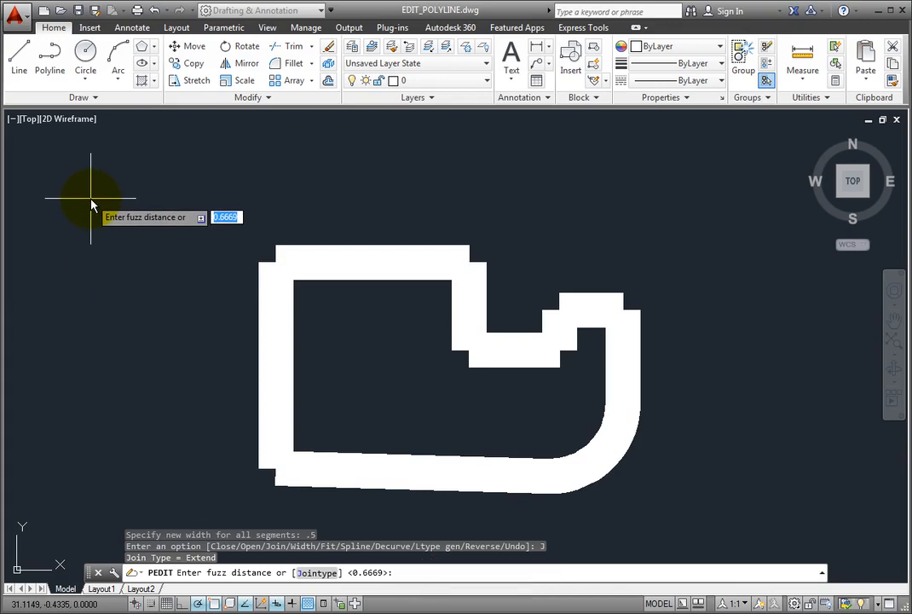
type("0")
key("Return")
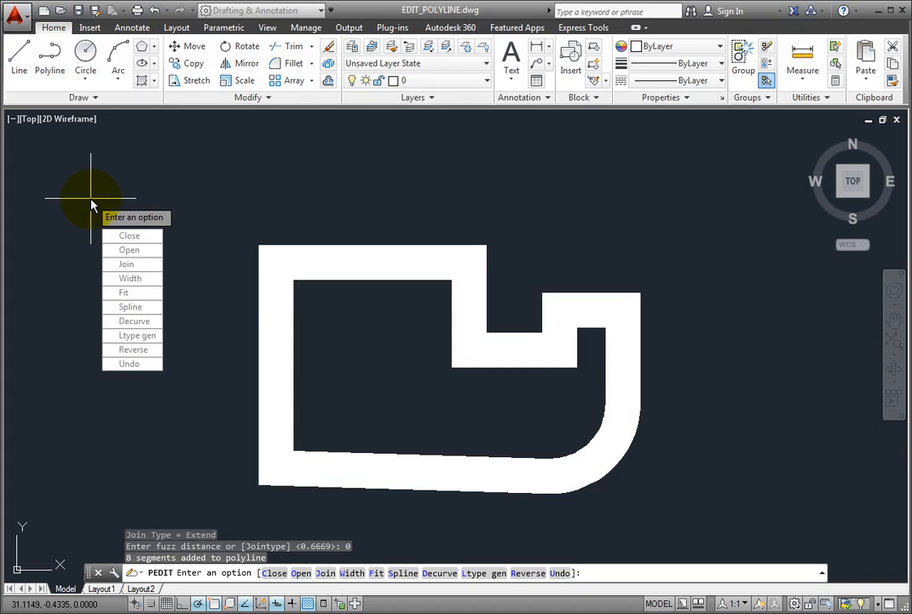
key("Return")
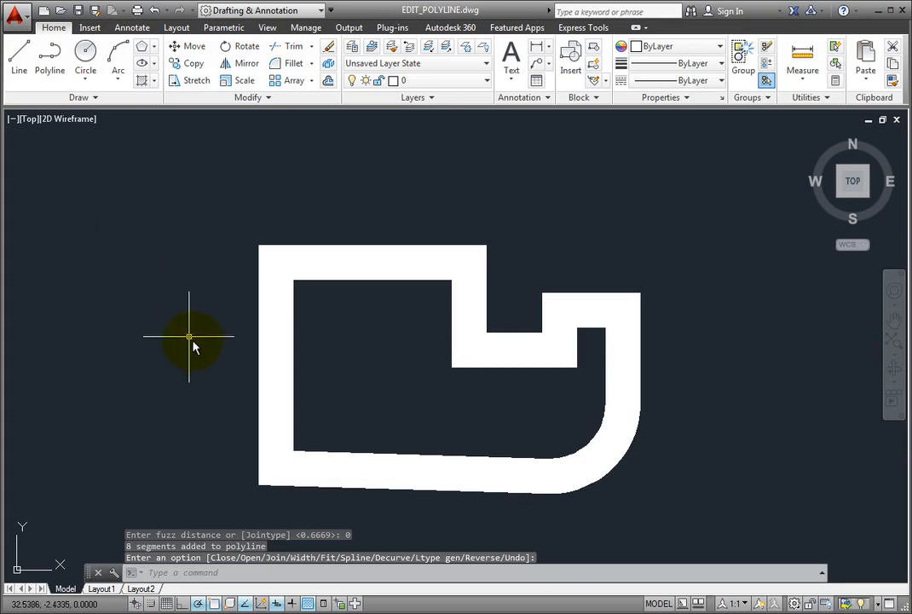
mouse_move(260, 360)
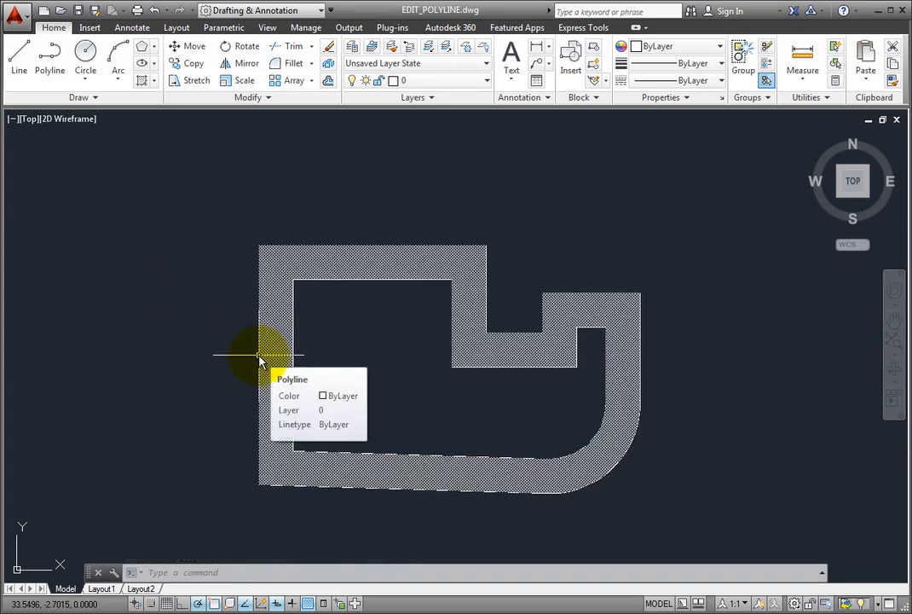